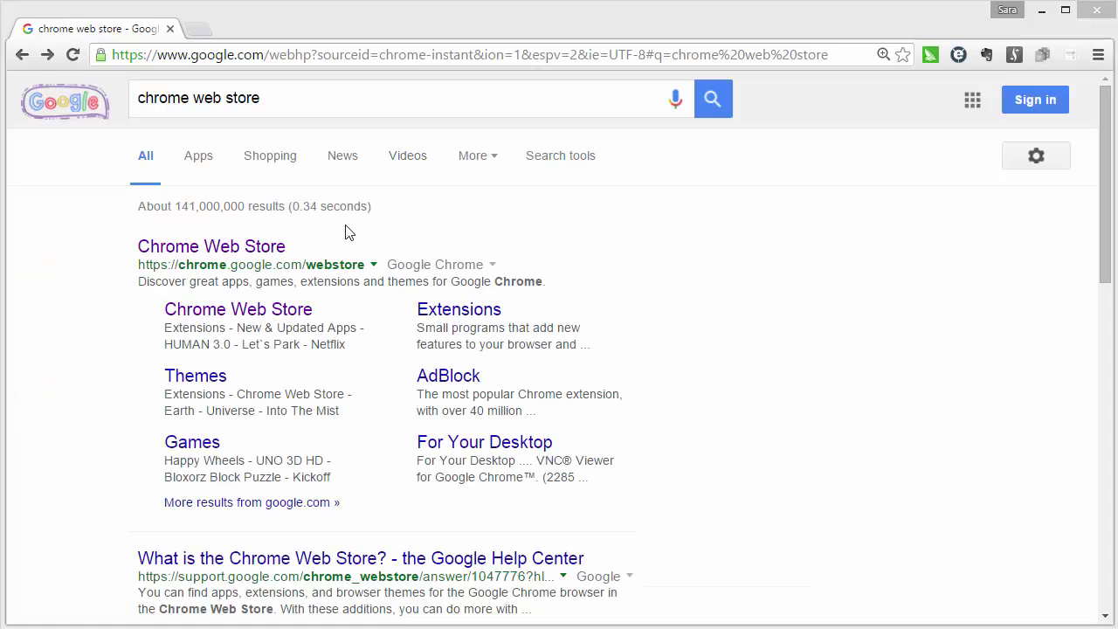
- Search the Chrome Web Store for 'advanced rest client' and add the Advanced REST client app to Chrome
left_click(273, 250)
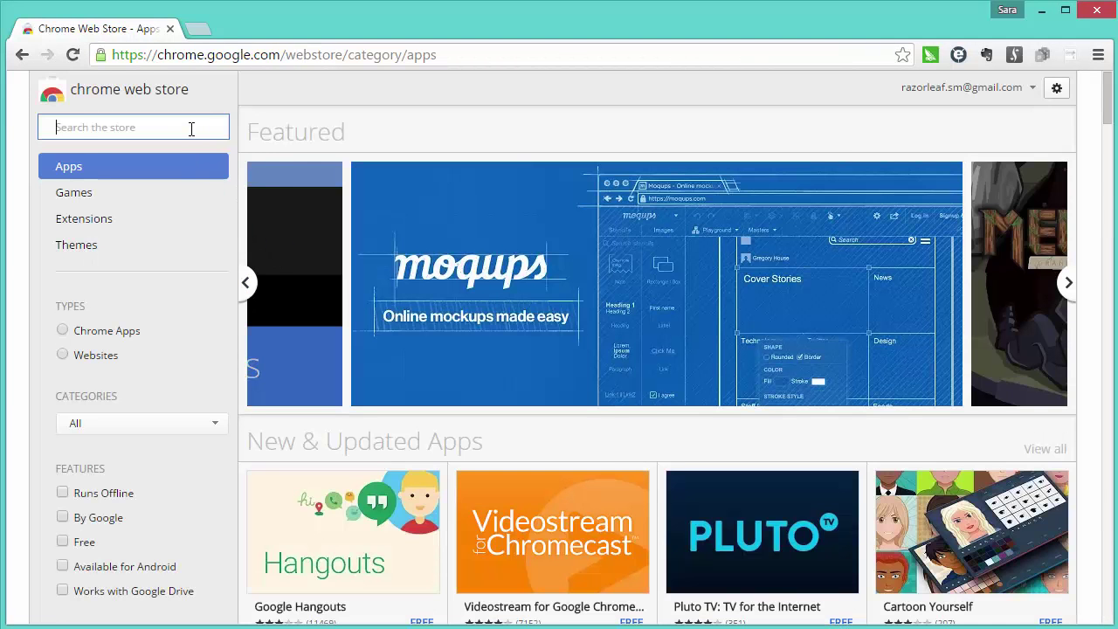
type("advanced")
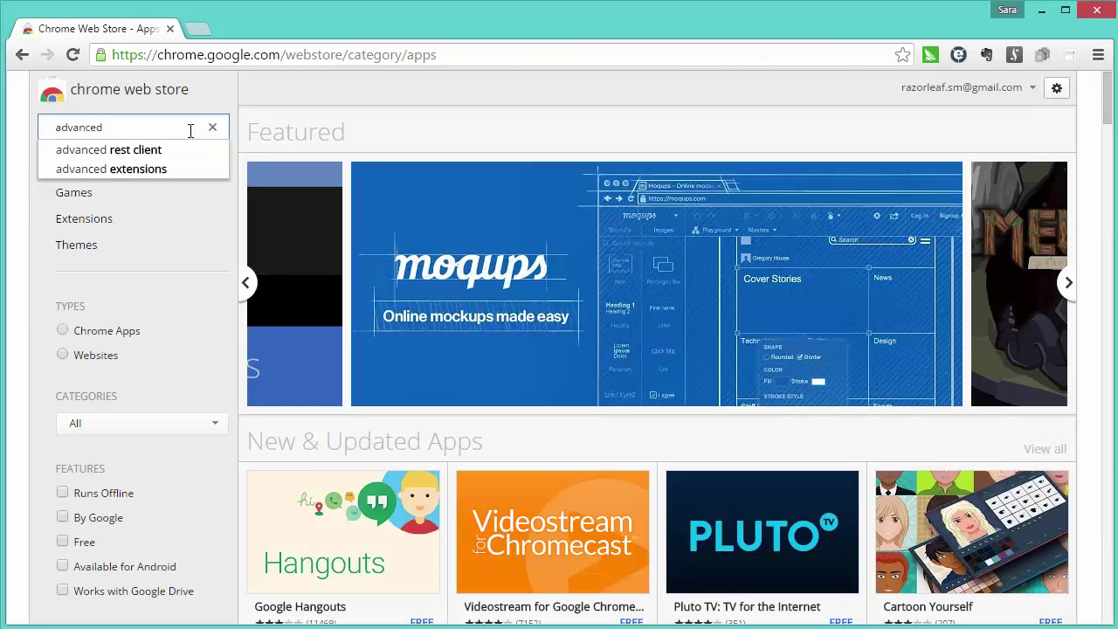
left_click(185, 151)
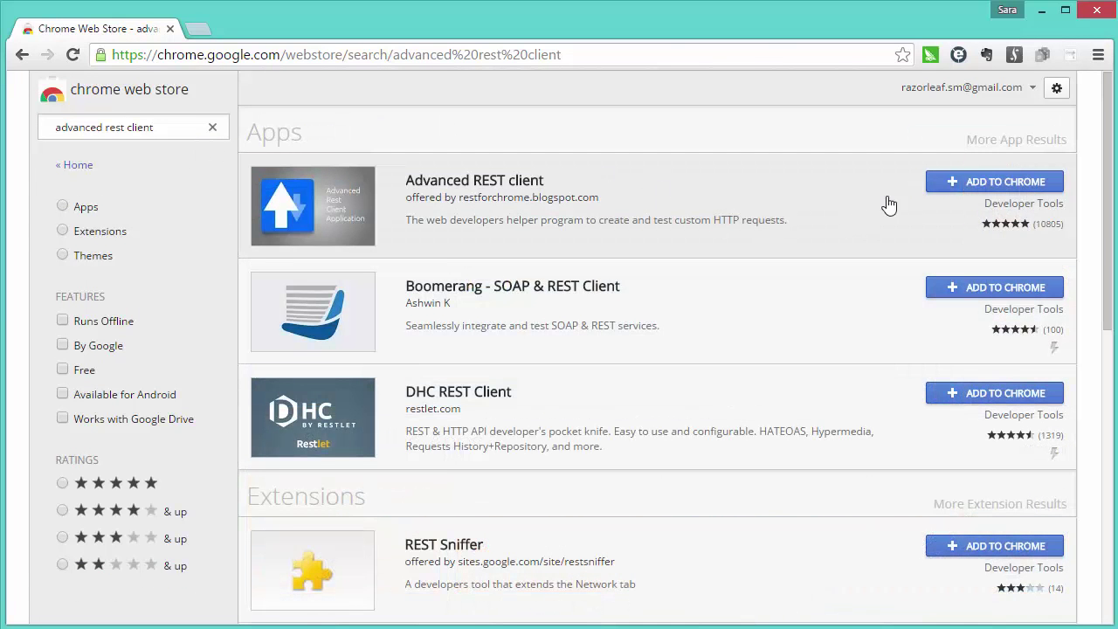
left_click(933, 186)
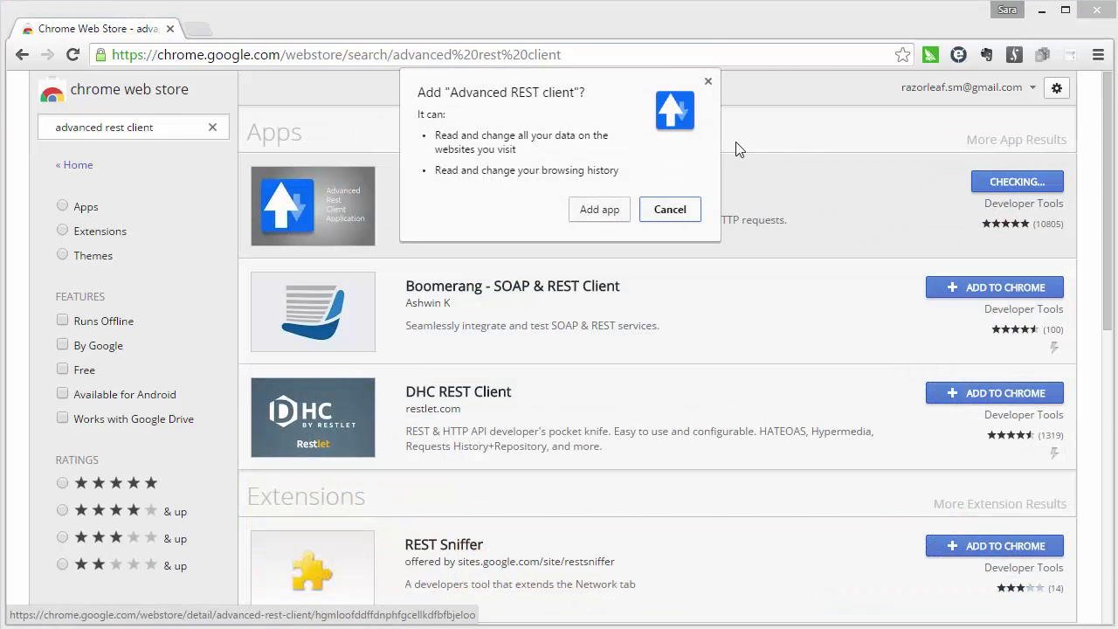
left_click(616, 208)
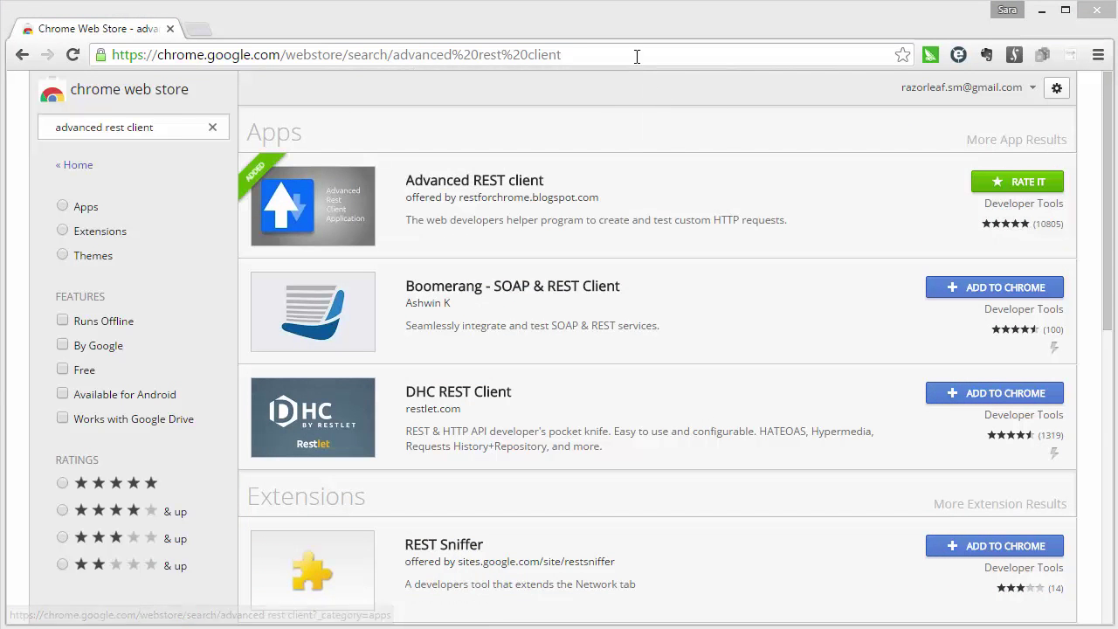
left_click(635, 54)
- Load the company's PLM 360 site from the address bar suggestion
type("razorleafmurray.autodeskplm360.net")
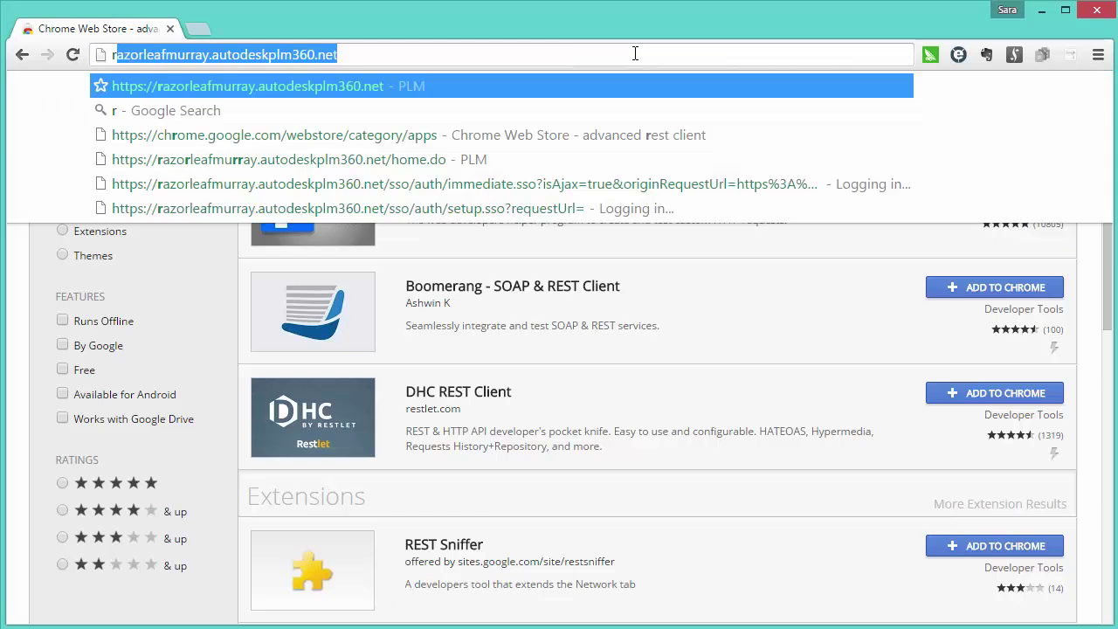
key("End")
key("Return")
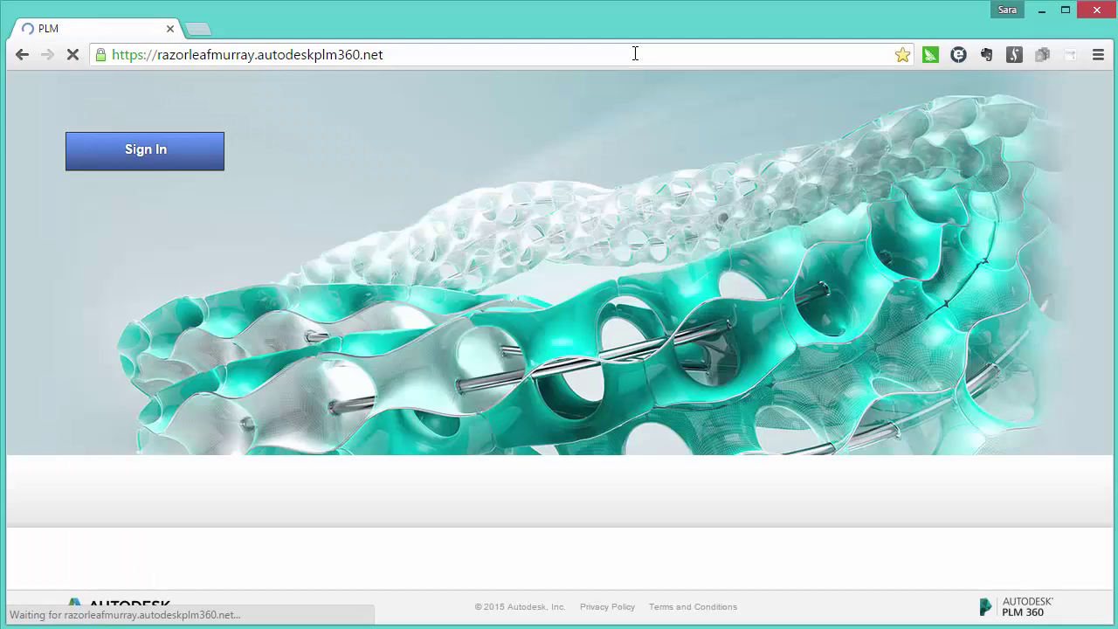
- Sign in to PLM 360 with the account's username and password
left_click(190, 366)
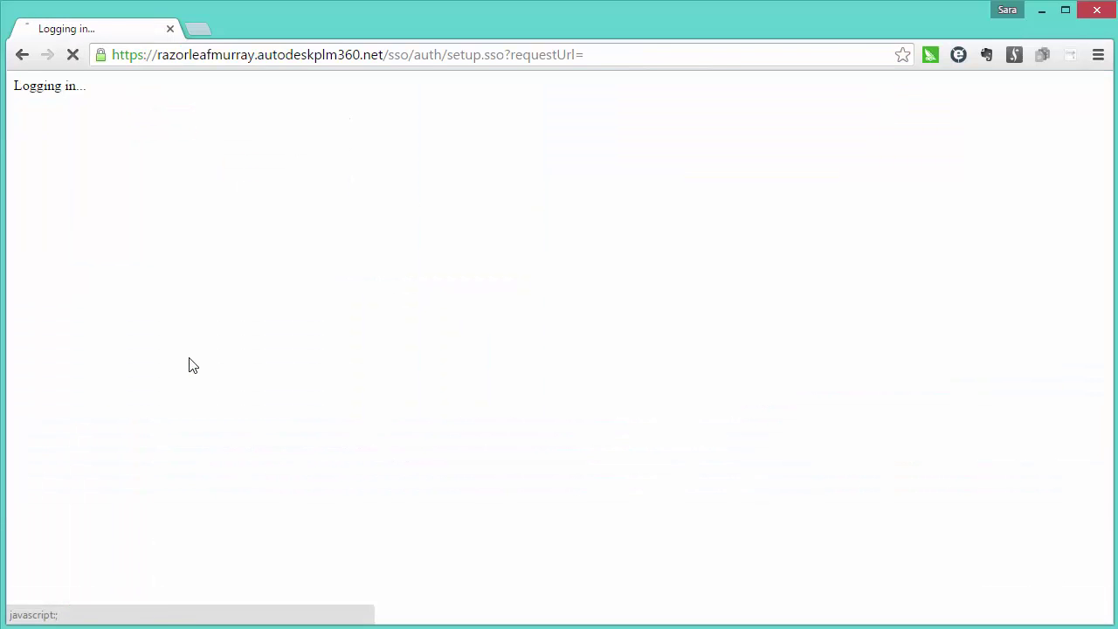
key("Tab")
type("••••••••••")
key("Return")
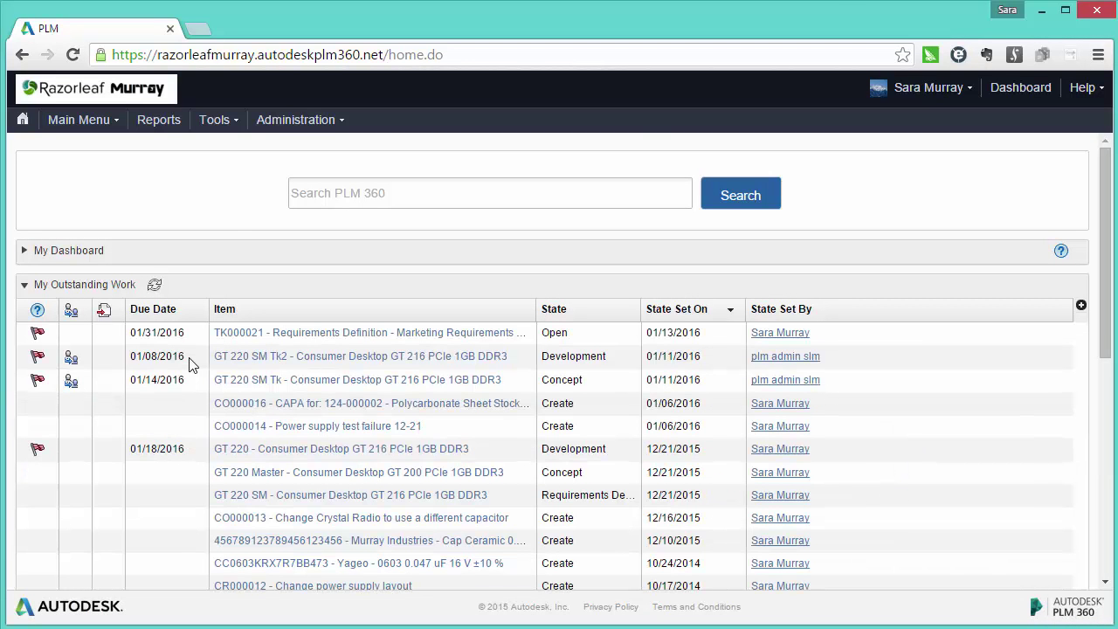
left_click(199, 28)
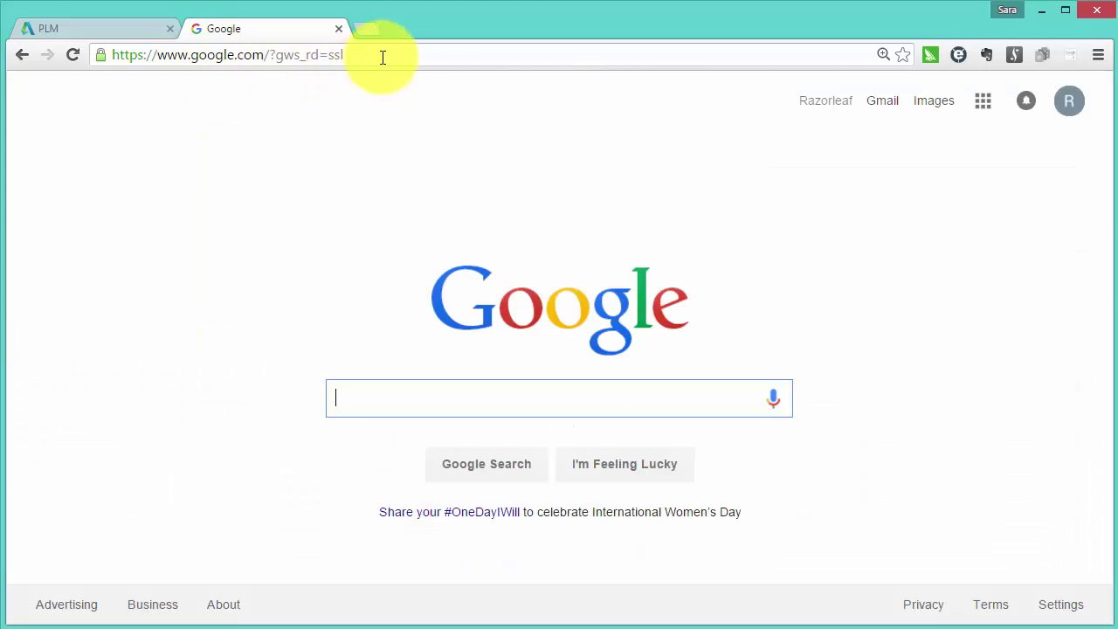
- Launch the Advanced REST Client app from chrome://apps
left_click(380, 57)
type("chrome://apps")
key("Return")
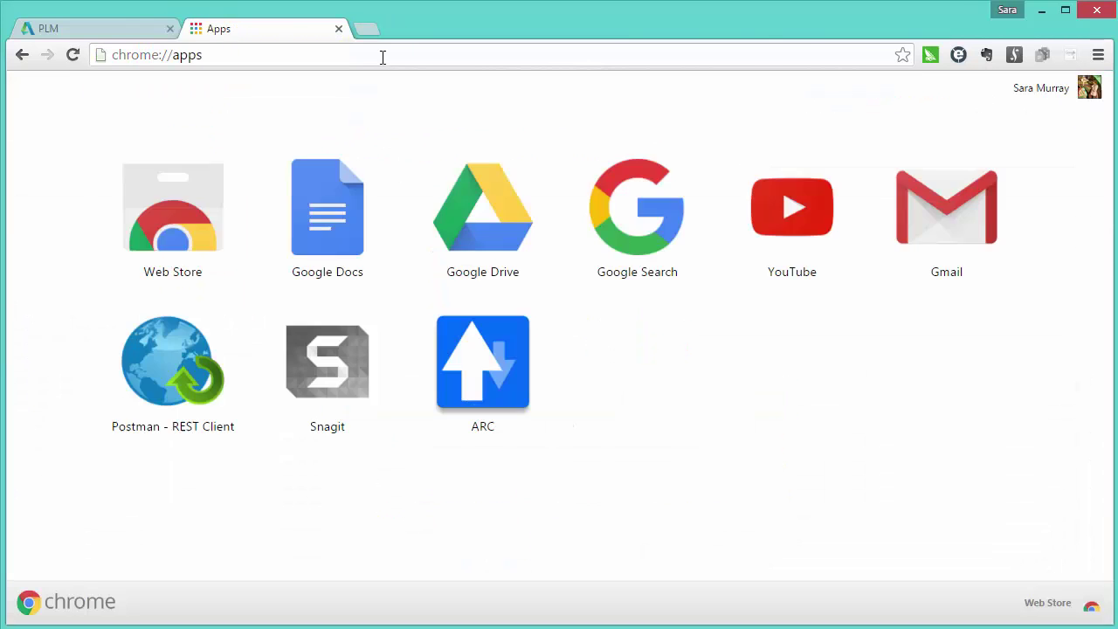
left_click(484, 399)
- Send a GET to the site's /api/rest/v1/workspaces.xml with header Content-Type: application/xml
left_click(287, 136)
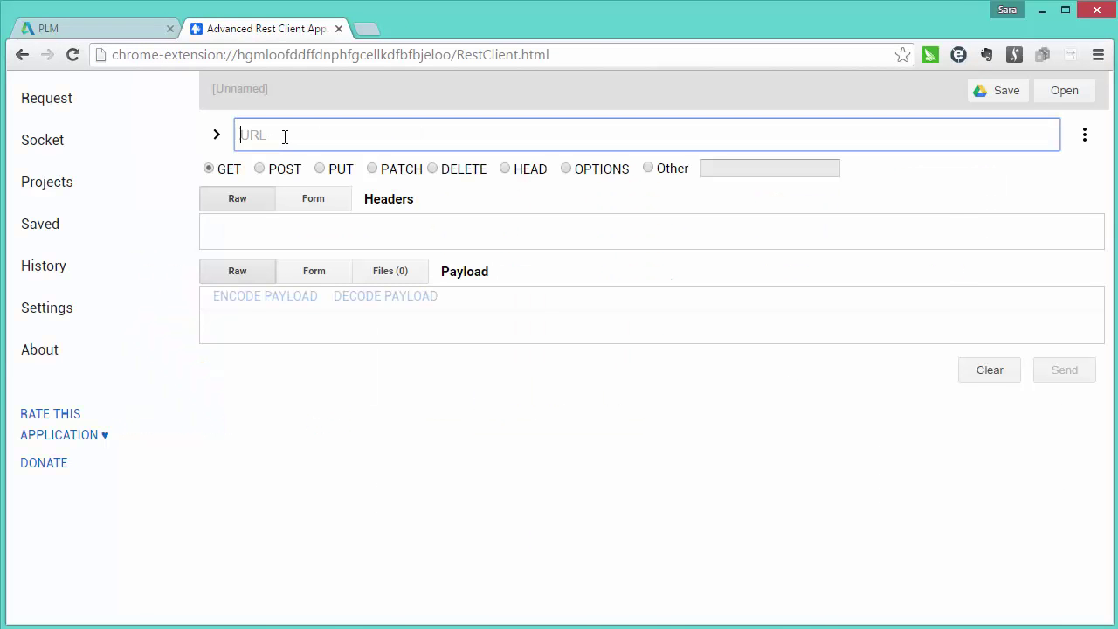
type("https://razorleafmurray.")
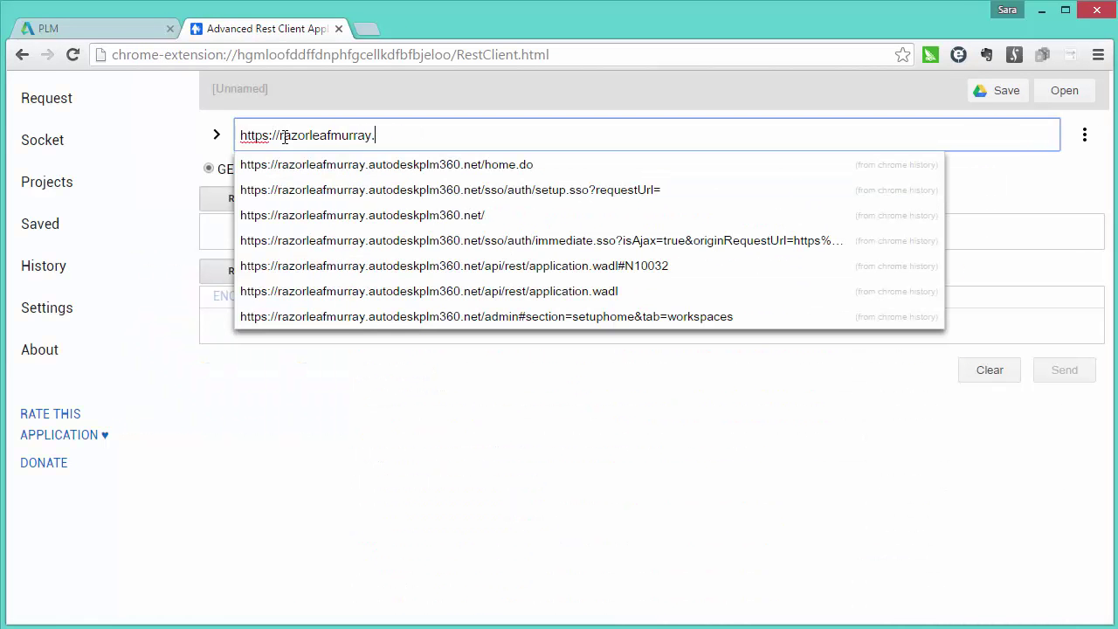
type("autodeskplm360.net/api/rest/v1/")
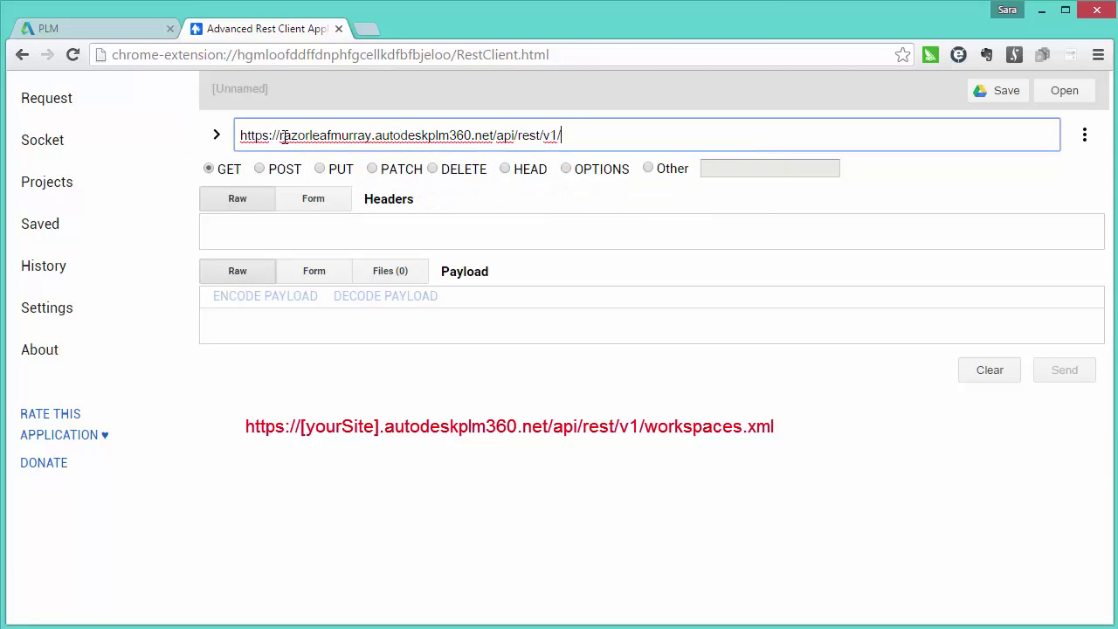
type("workspaces.xml")
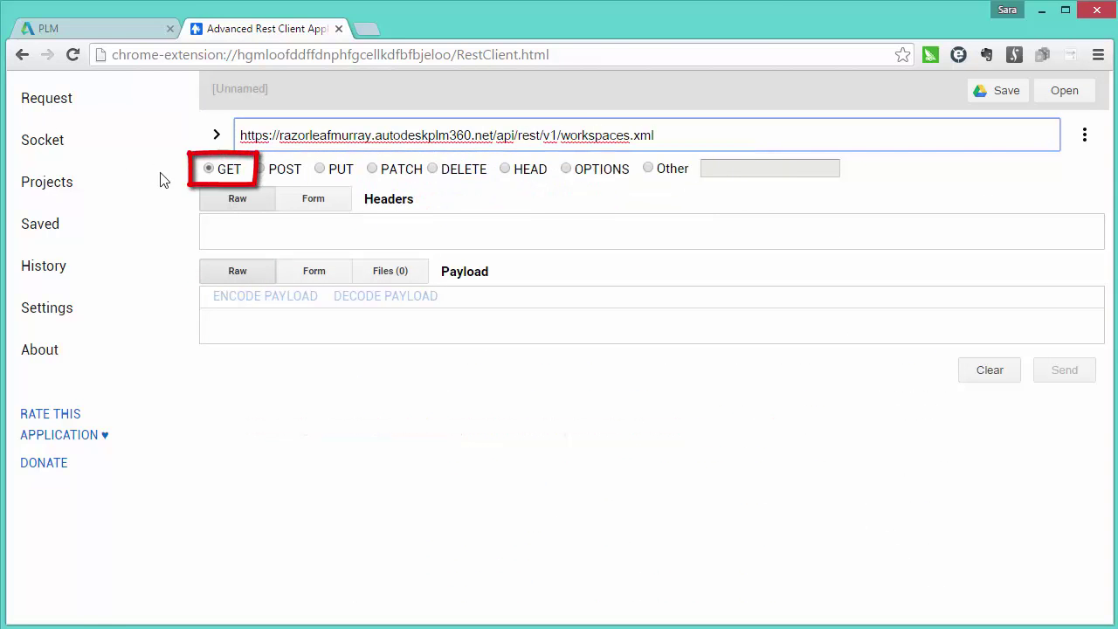
left_click(237, 229)
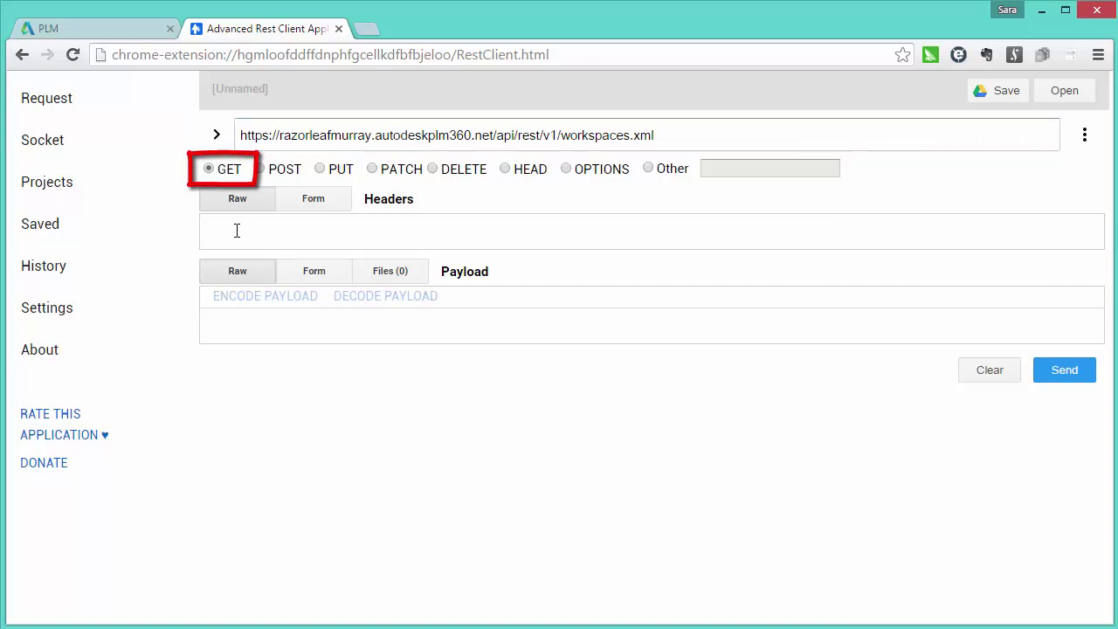
type("con")
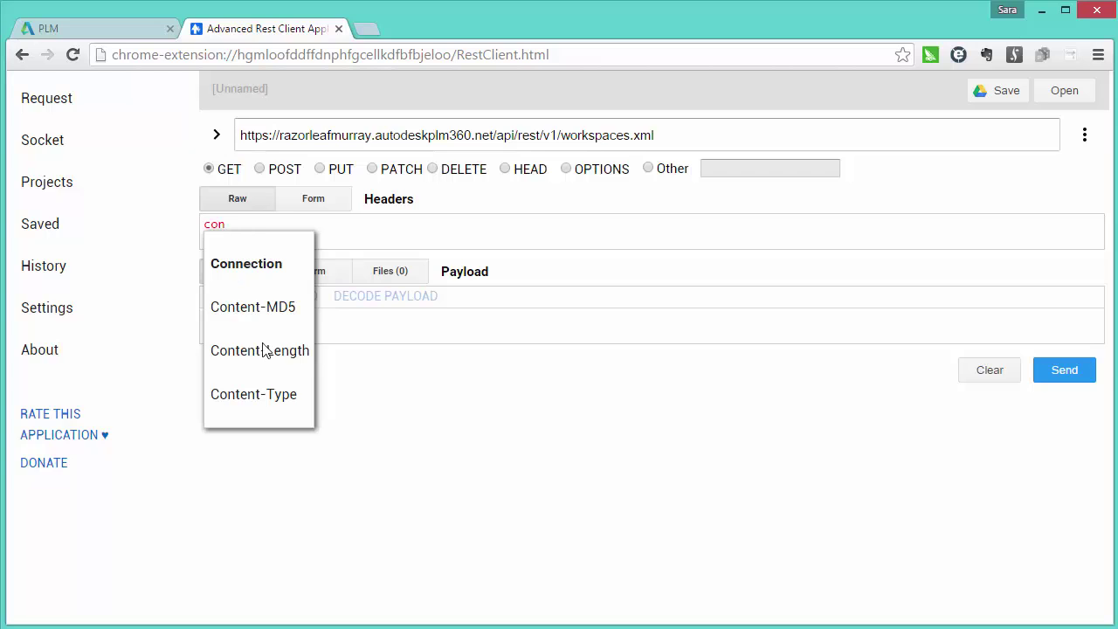
left_click(280, 395)
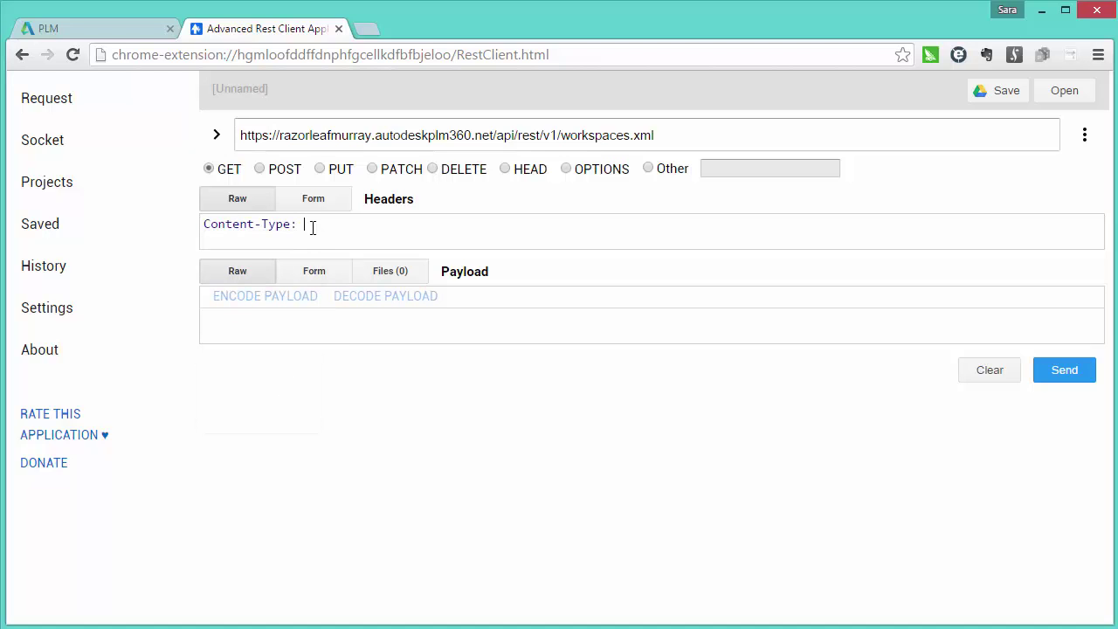
type("application/xml")
left_click(1063, 382)
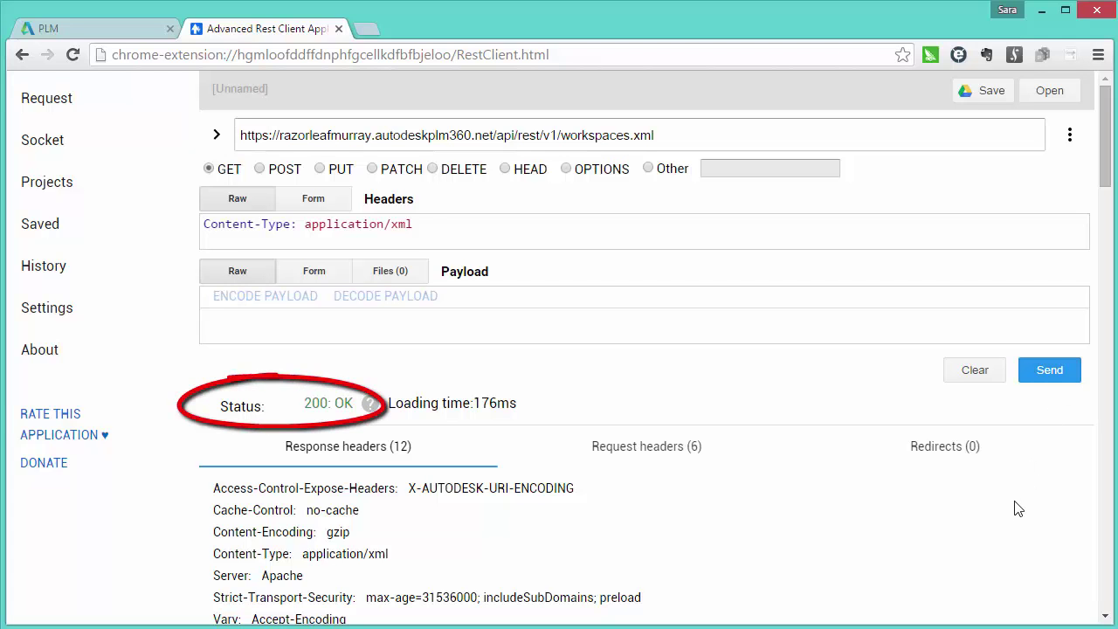
- Scroll down to the XML body listing workspaces like Products, Items and BOMs, and Tasks
scroll(1018, 508, "down", 3)
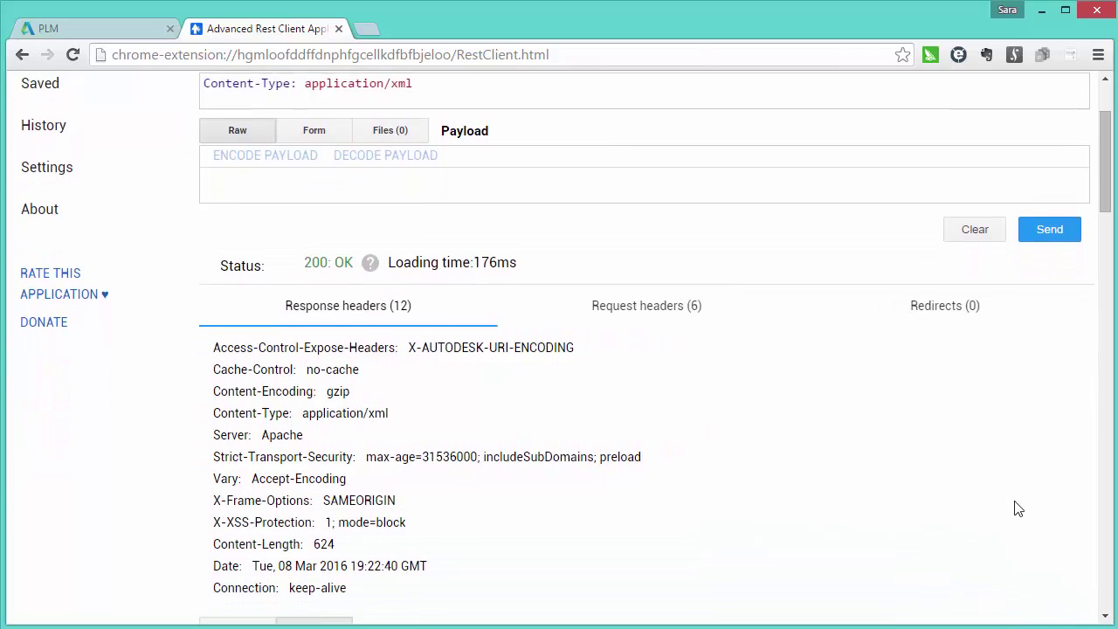
scroll(1017, 508, "down", 4)
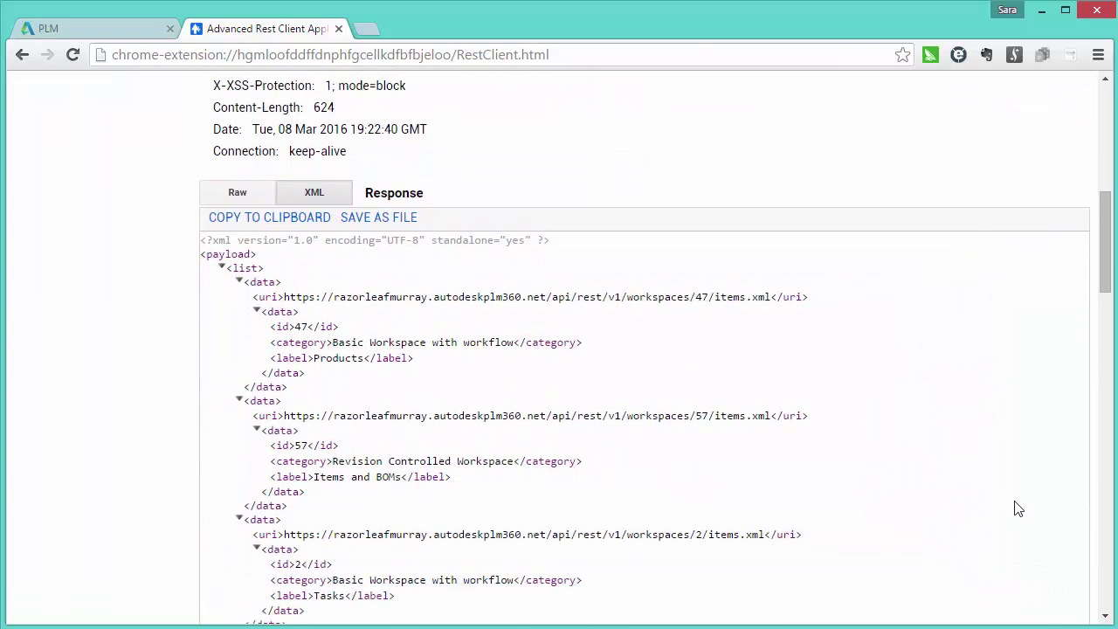
scroll(1017, 509, "down", 1)
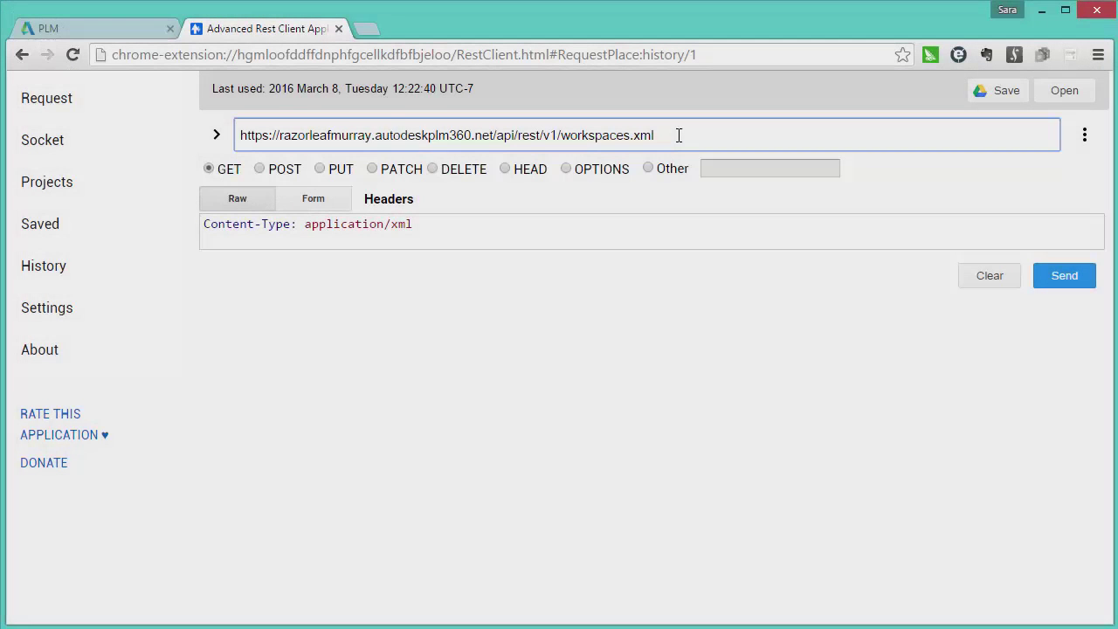
- Request workspaces/47/items.xml and scroll to the XML showing item 3883, GT 220 - Consumer Desktop
key("BackSpace")
key("BackSpace")
key("BackSpace")
key("BackSpace")
type("/4")
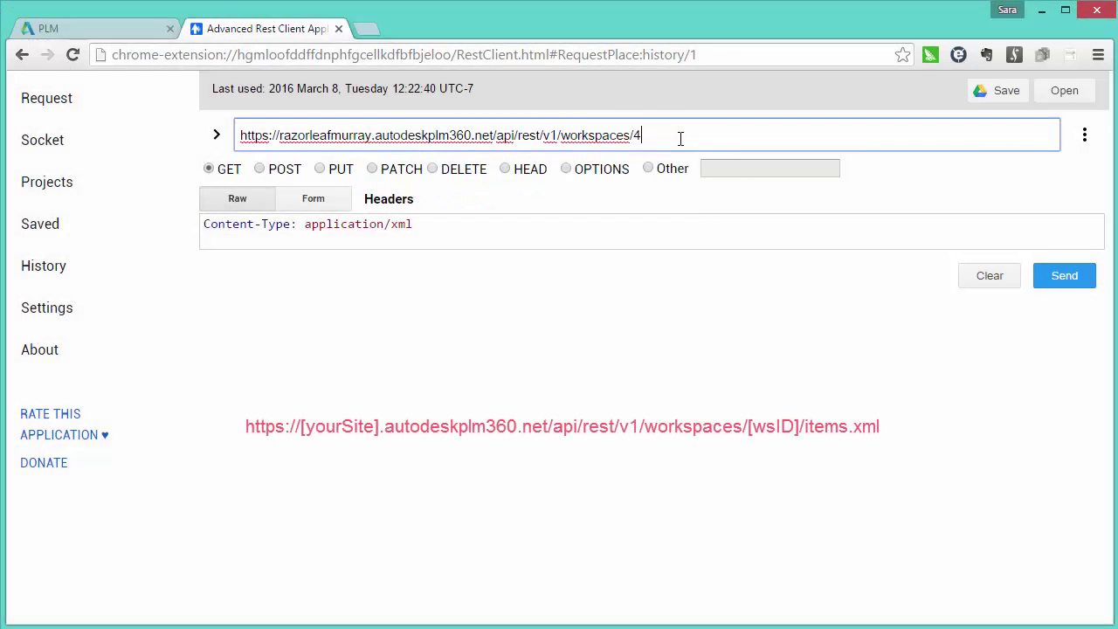
type("7/items.xml")
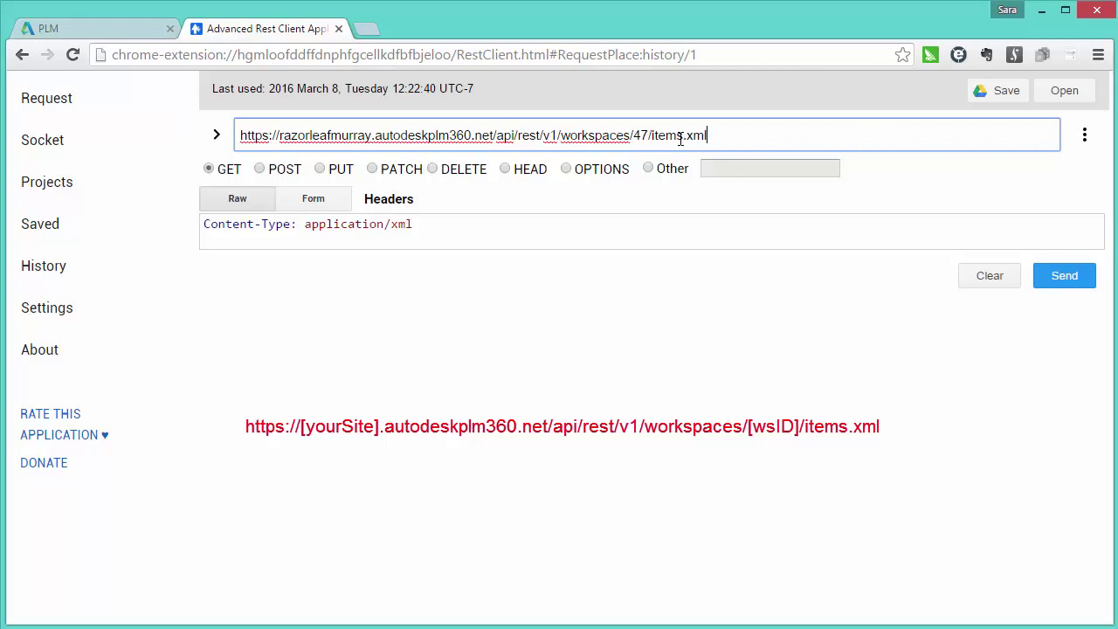
left_click(1060, 289)
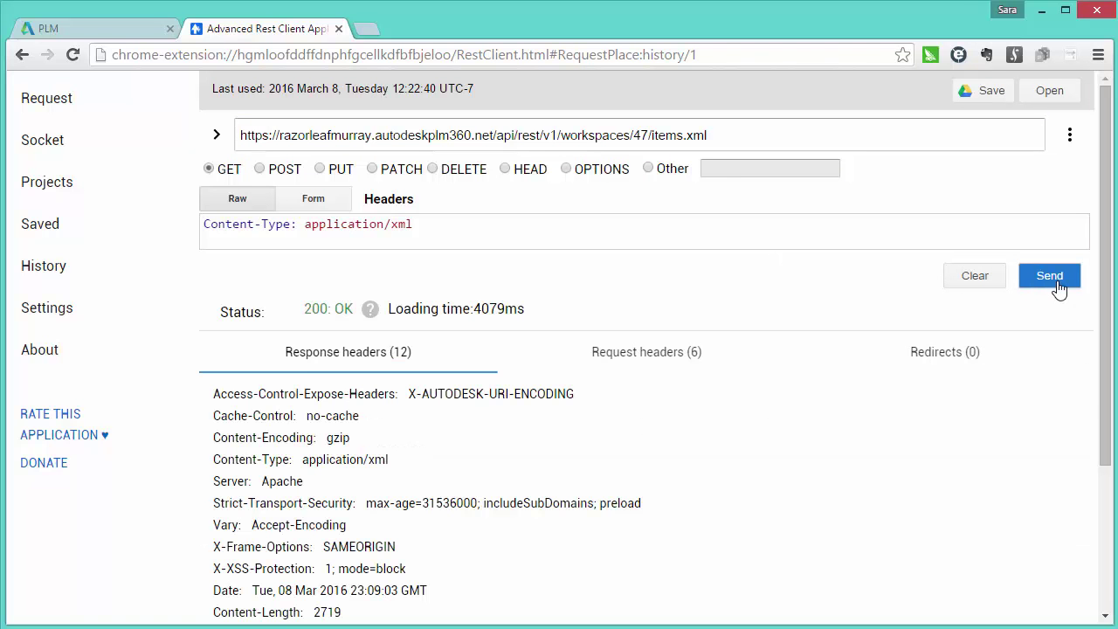
scroll(1084, 332, "down", 7)
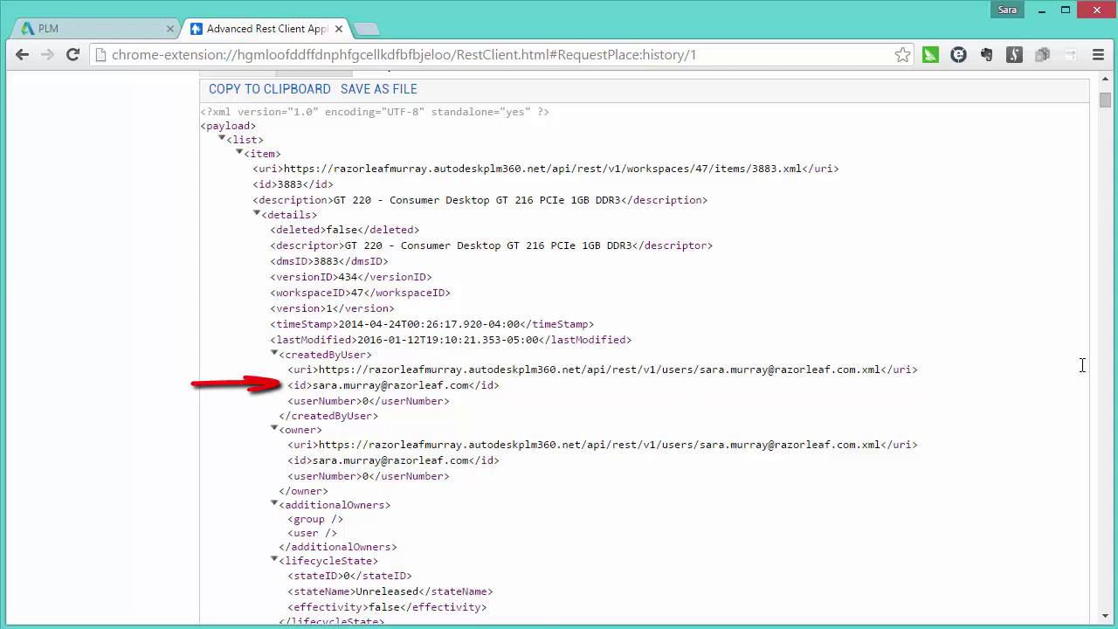
- Collapse the <details>, <metaFields> and REL_BOM <item> nodes to expose the item's relationships
left_click(257, 215)
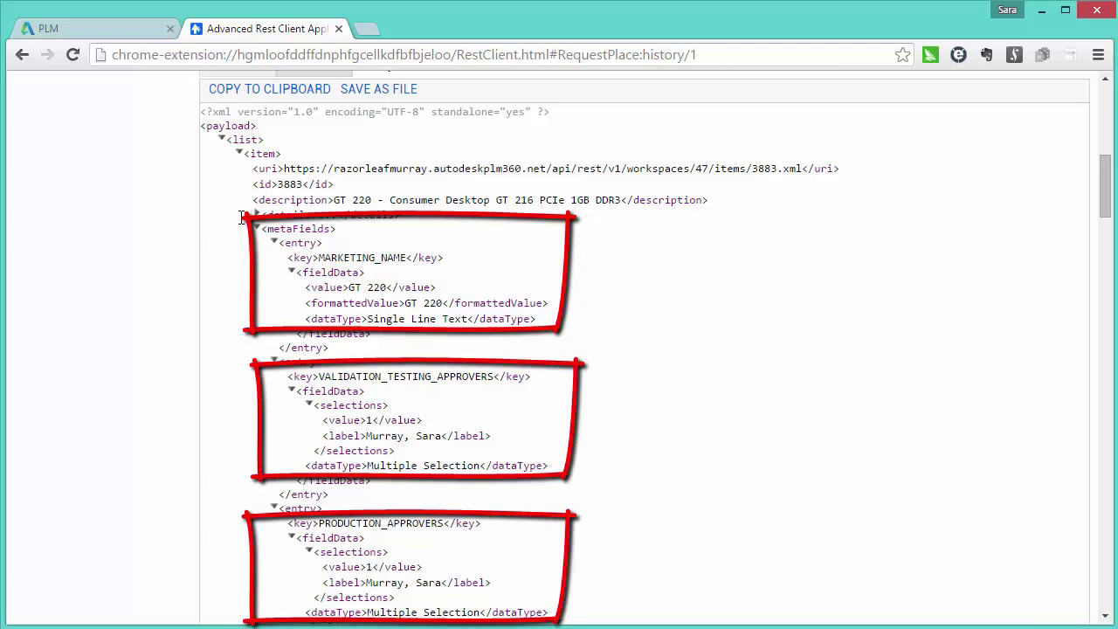
left_click(256, 228)
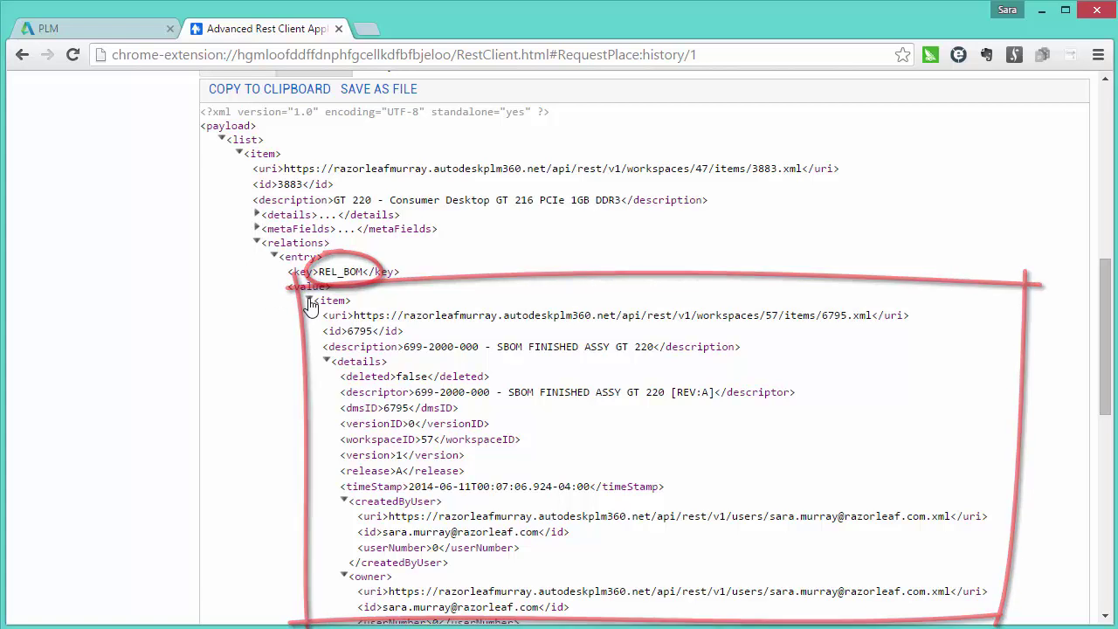
left_click(309, 299)
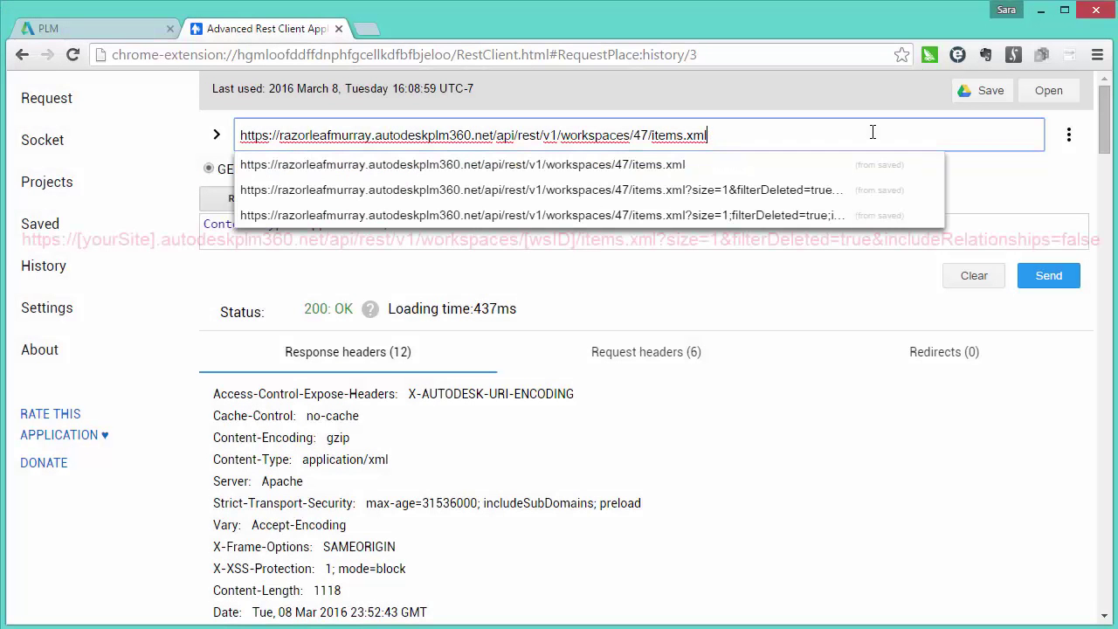
- Resend with ?size=1&filterDeleted=true&includeRelationships=false and collapse the single returned <item>
type("size=1&filterDeleted=true&includeRelationships=false")
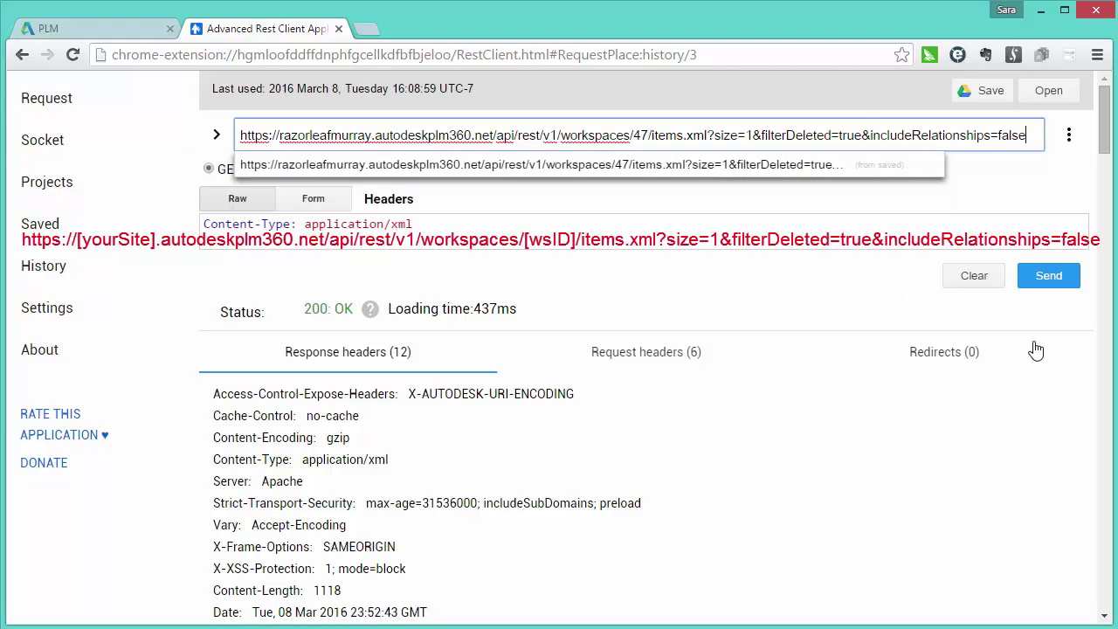
left_click(1045, 278)
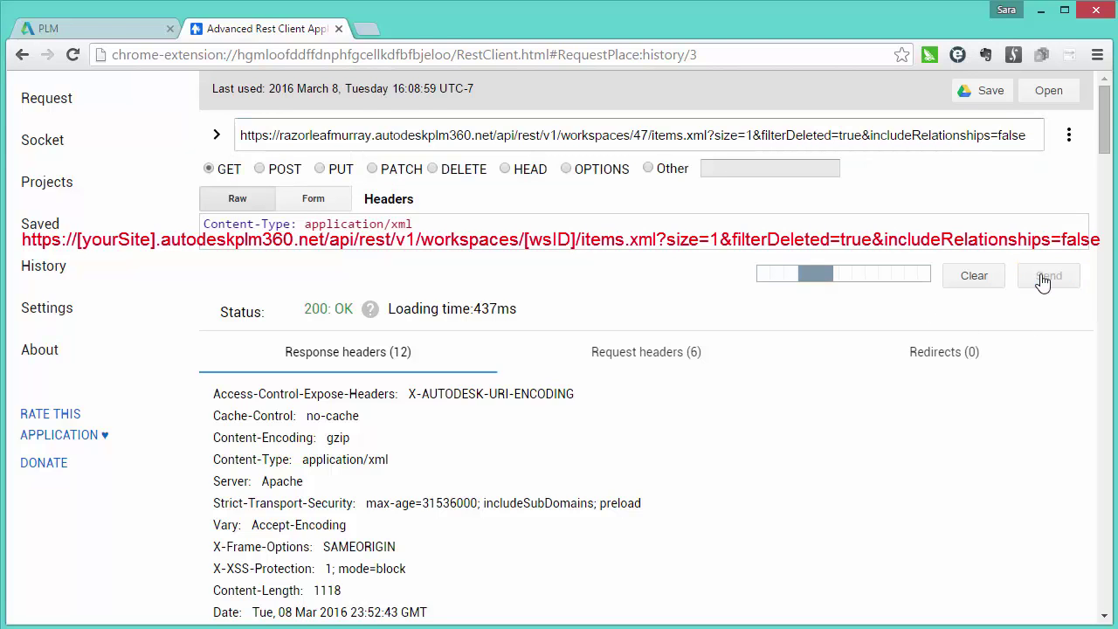
scroll(1018, 433, "down", 7)
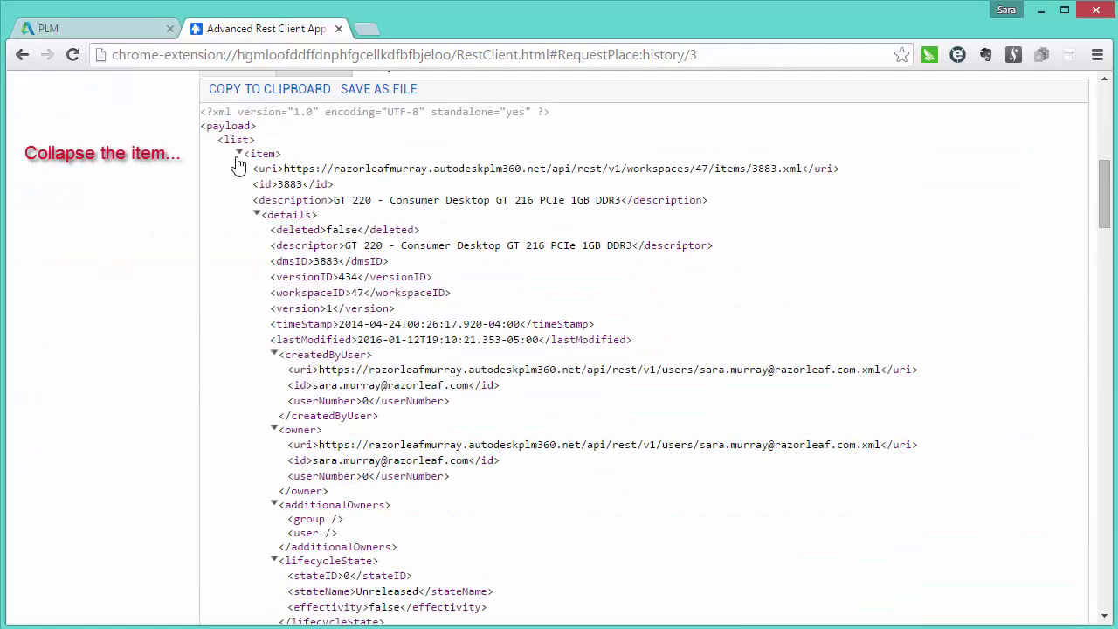
left_click(237, 154)
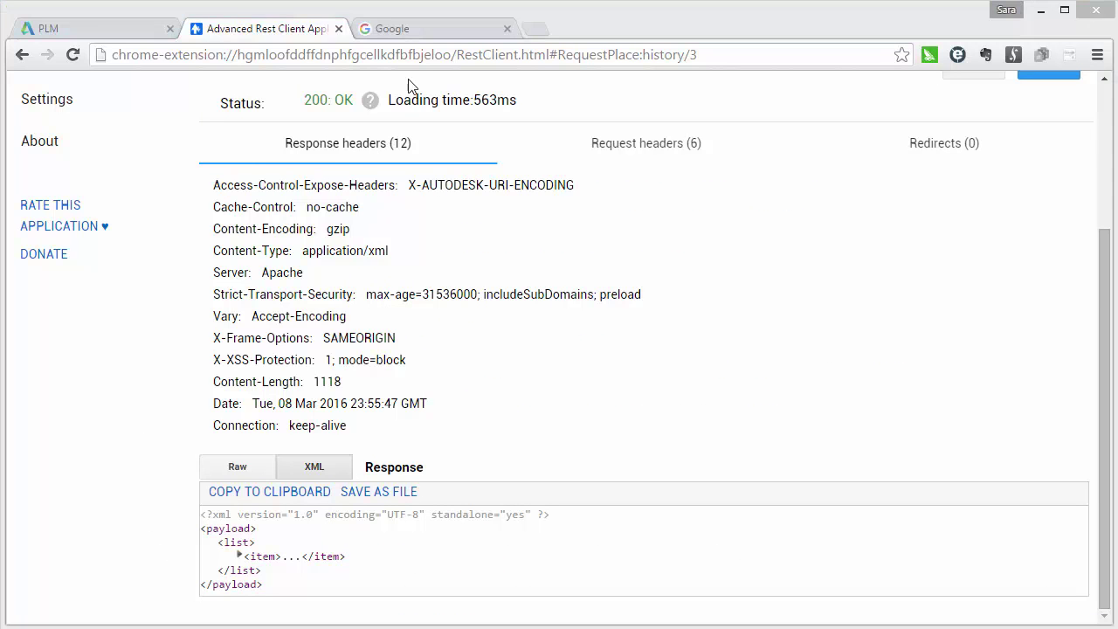
- In the other tab, load the site's /api/rest/application.wadl REST documentation
left_click(416, 37)
key("Return")
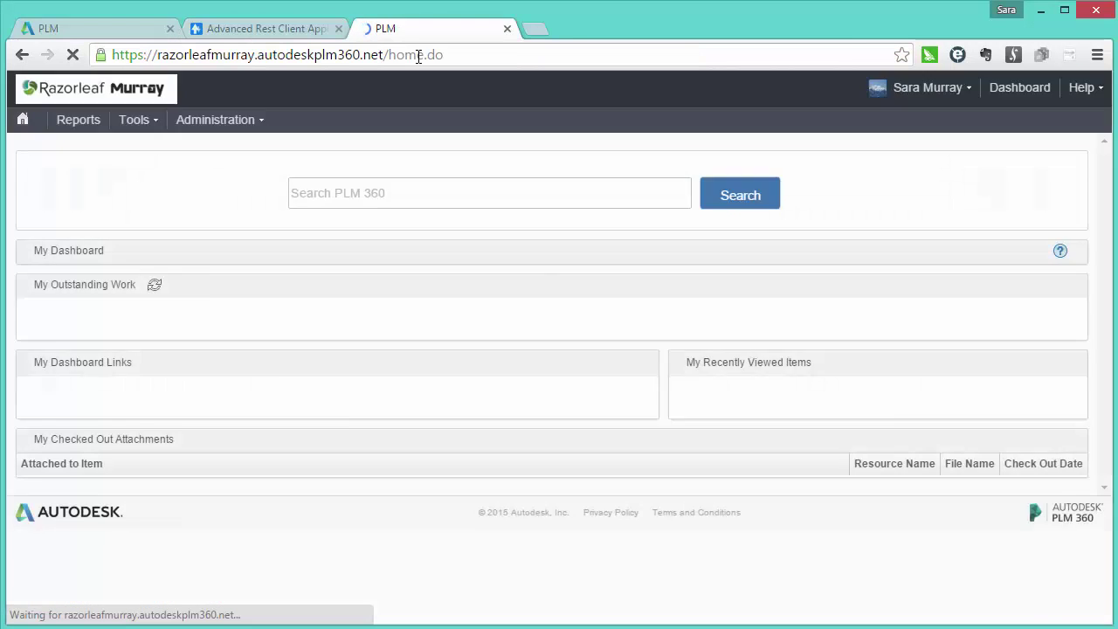
left_click(467, 54)
key("BackSpace")
key("BackSpace")
key("BackSpace")
key("BackSpace")
key("BackSpace")
key("BackSpace")
key("BackSpace")
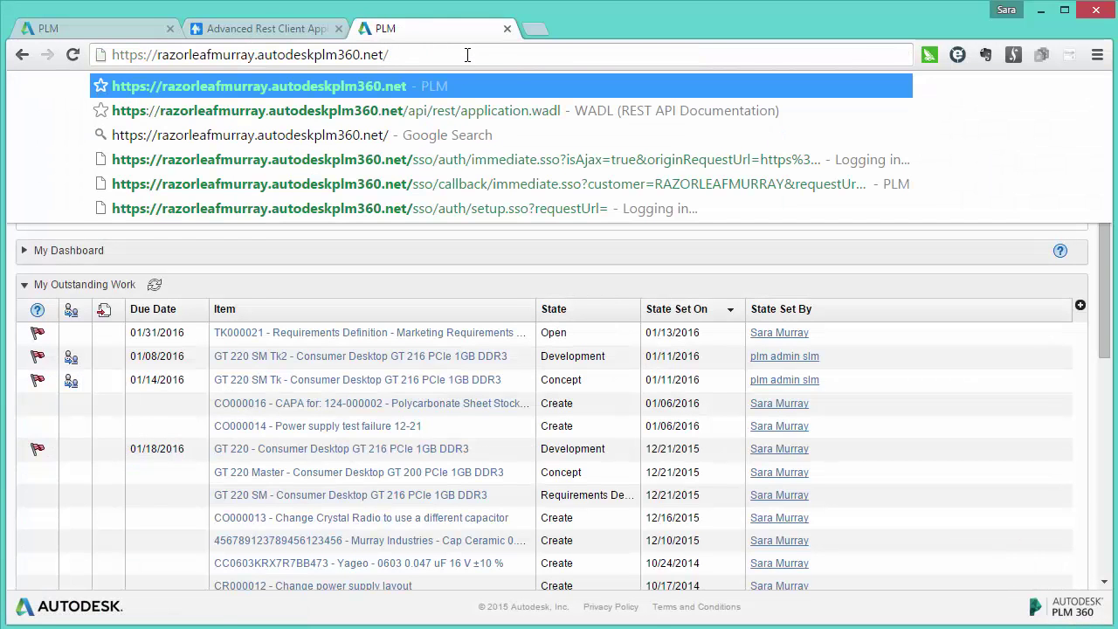
type("api/rest/a")
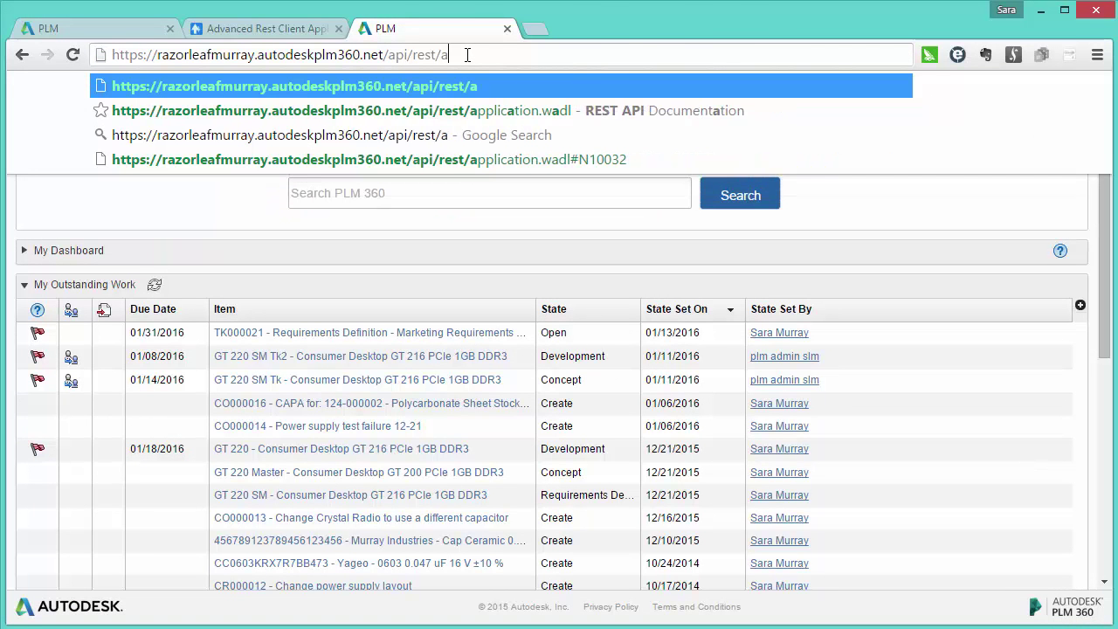
type("pplication.wadl")
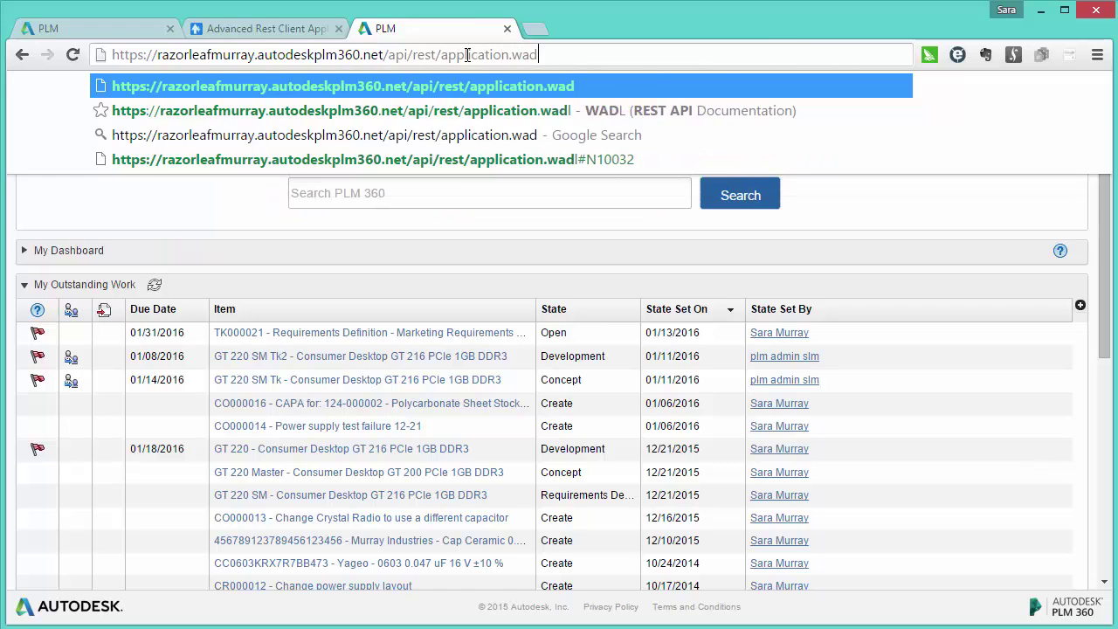
key("Return")
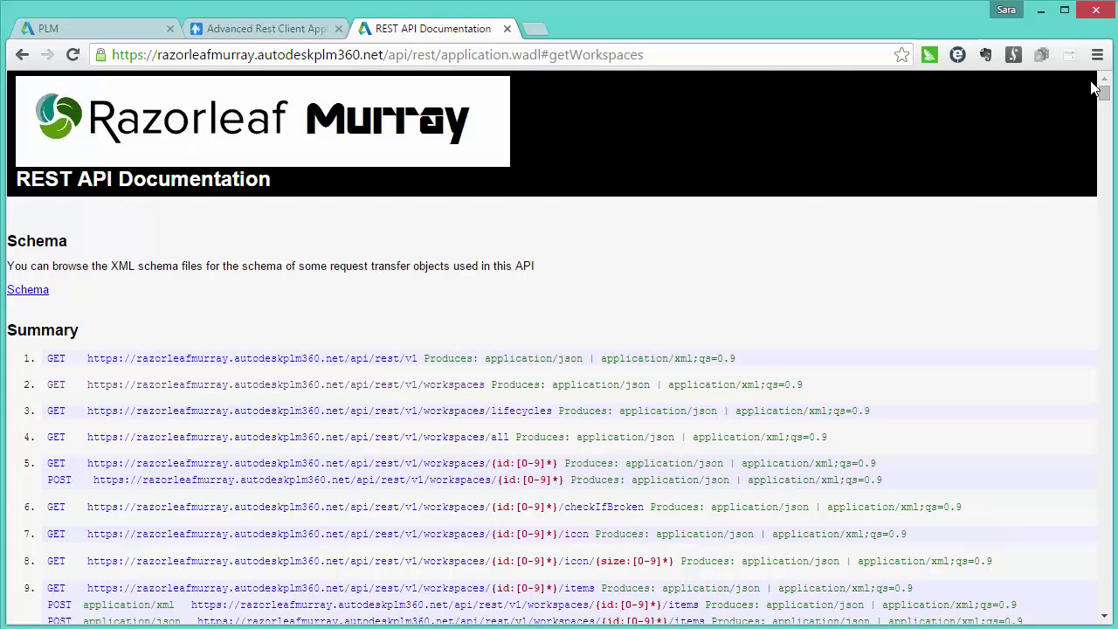
- Browse the WADL method list and jump to the workspace items method description
scroll(1092, 87, "down", 15)
scroll(1092, 88, "down", 20)
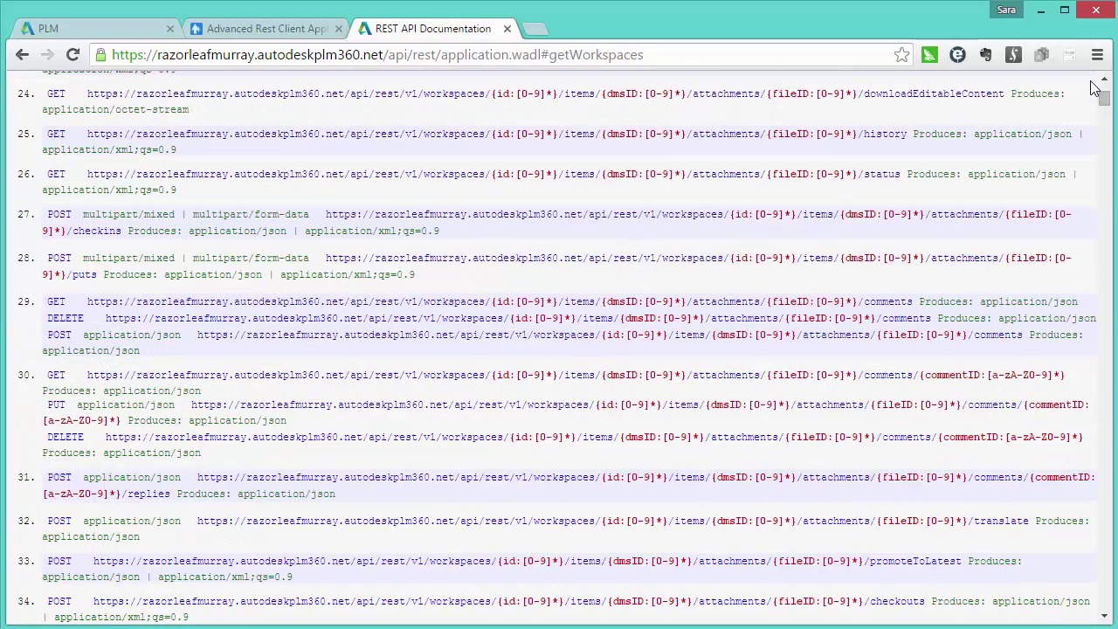
scroll(1092, 87, "down", 20)
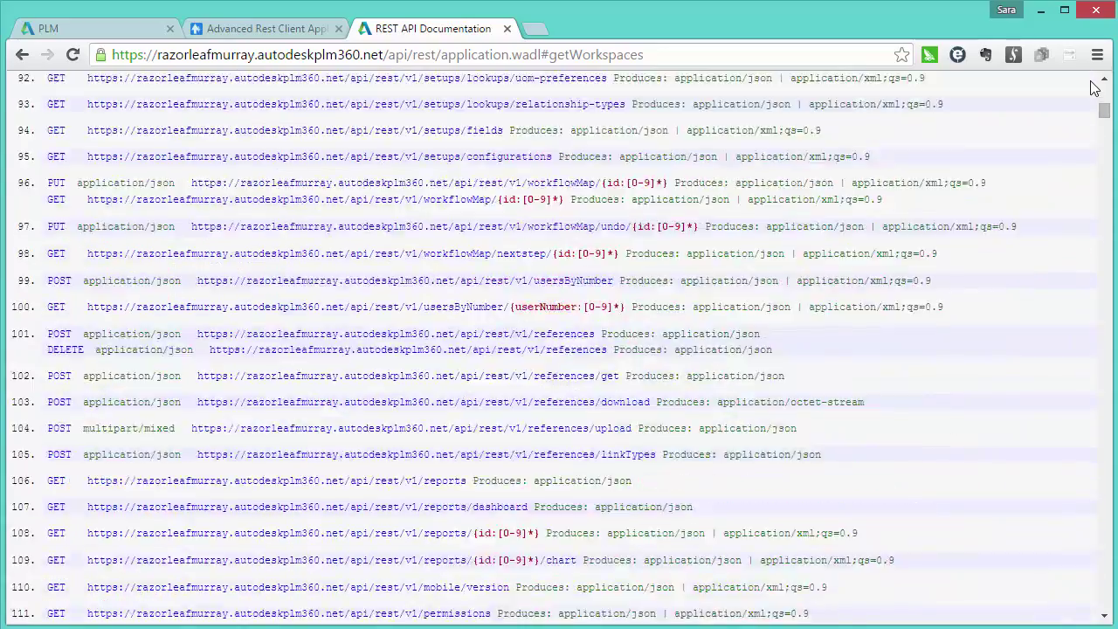
scroll(1091, 87, "down", 20)
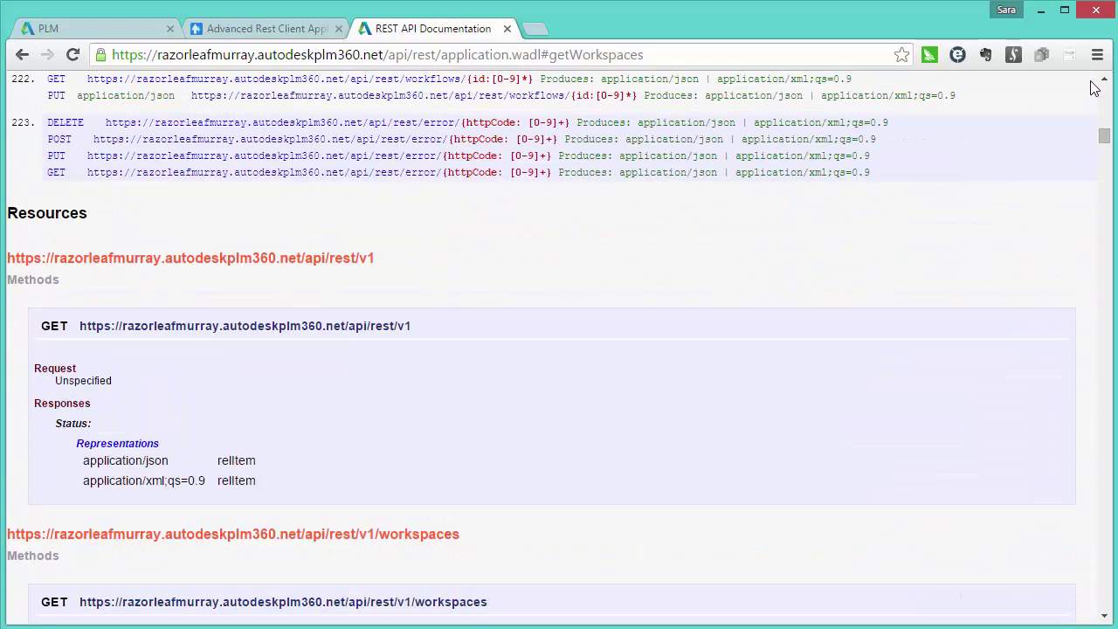
key("alt+Left")
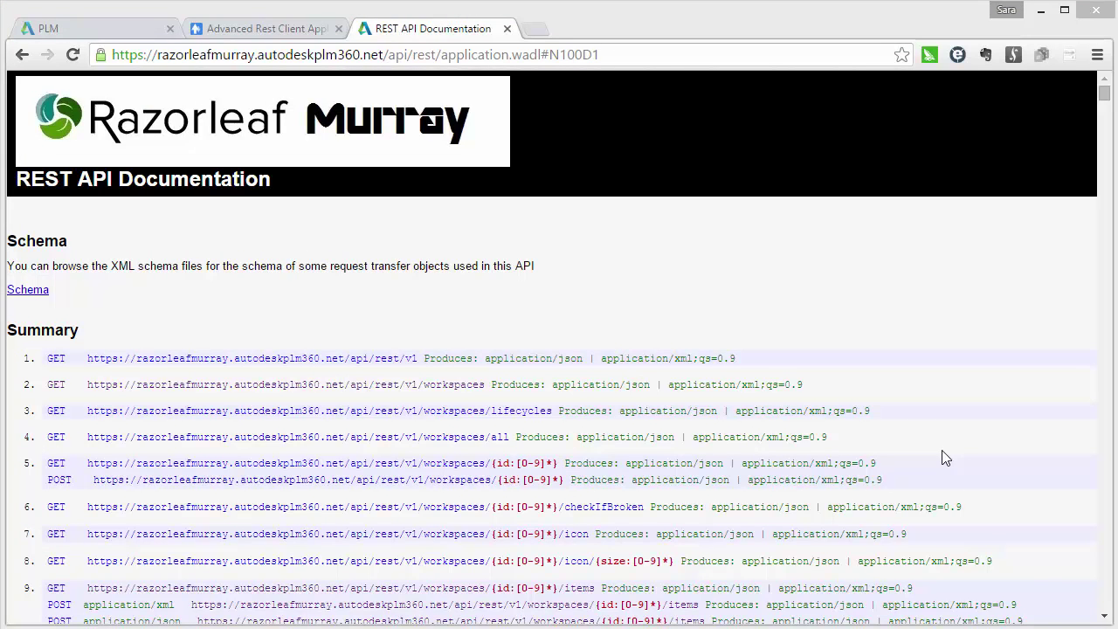
left_click(583, 594)
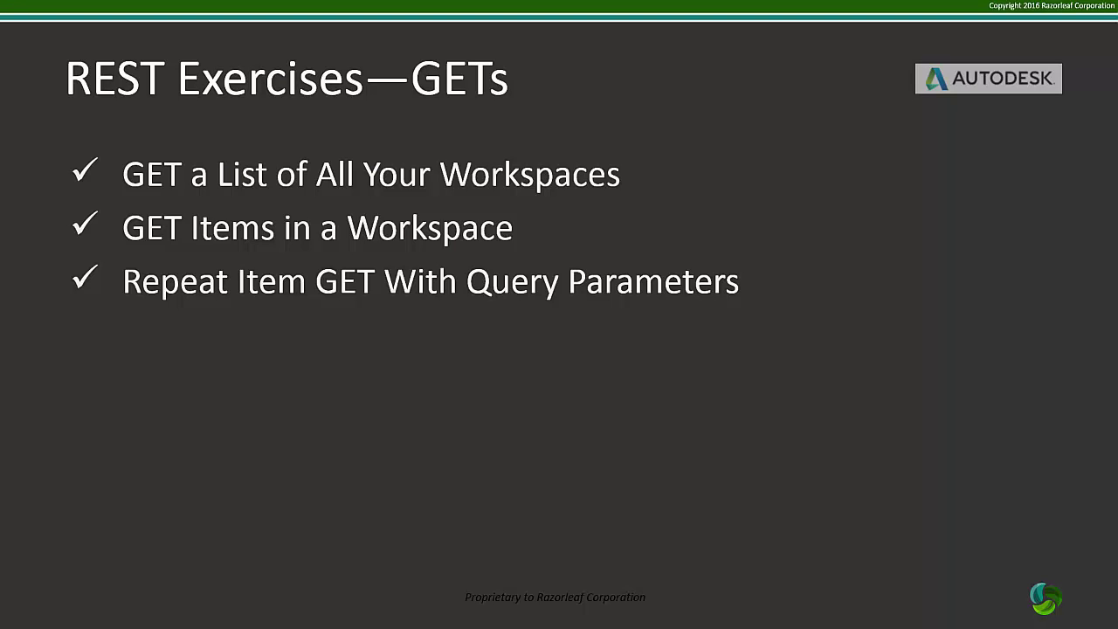
- Advance the slide and open the Razorleaf CONTACT US page
key("Right")
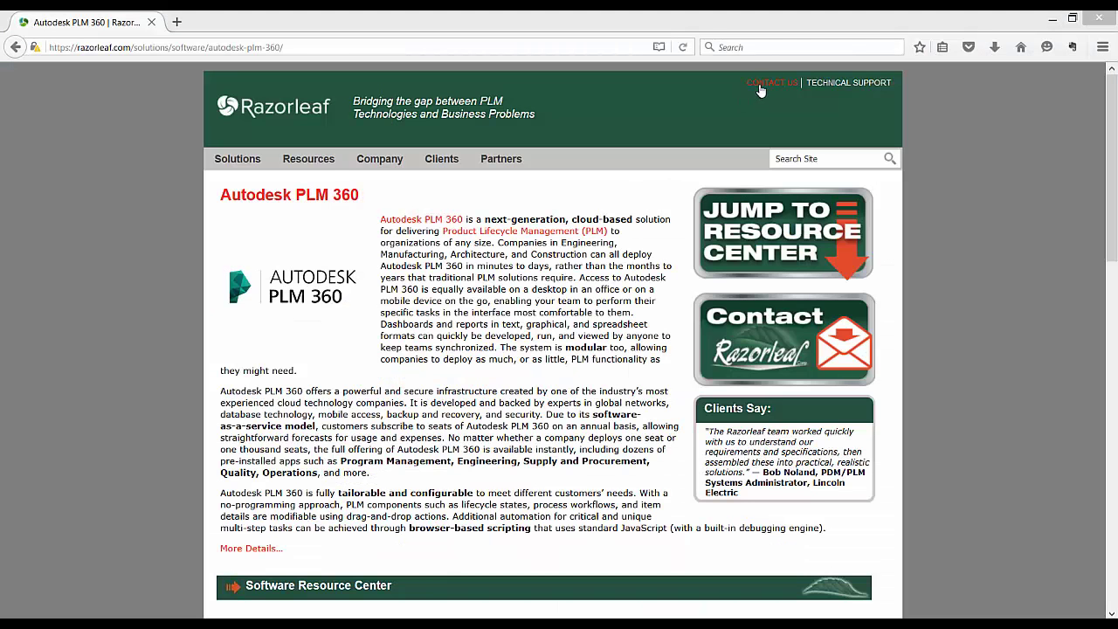
left_click(761, 87)
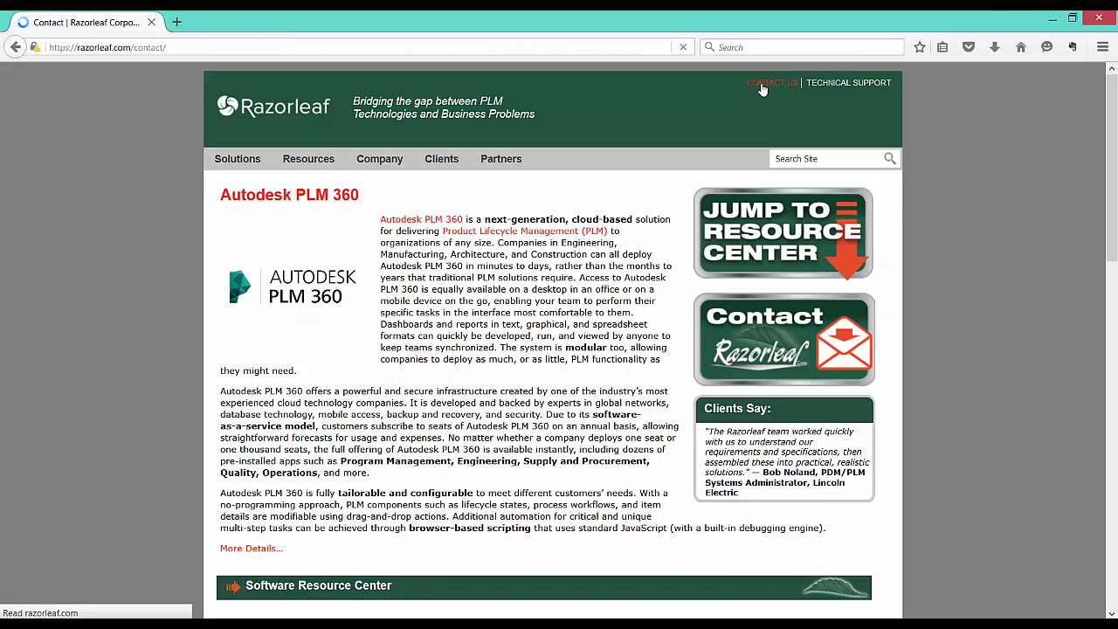